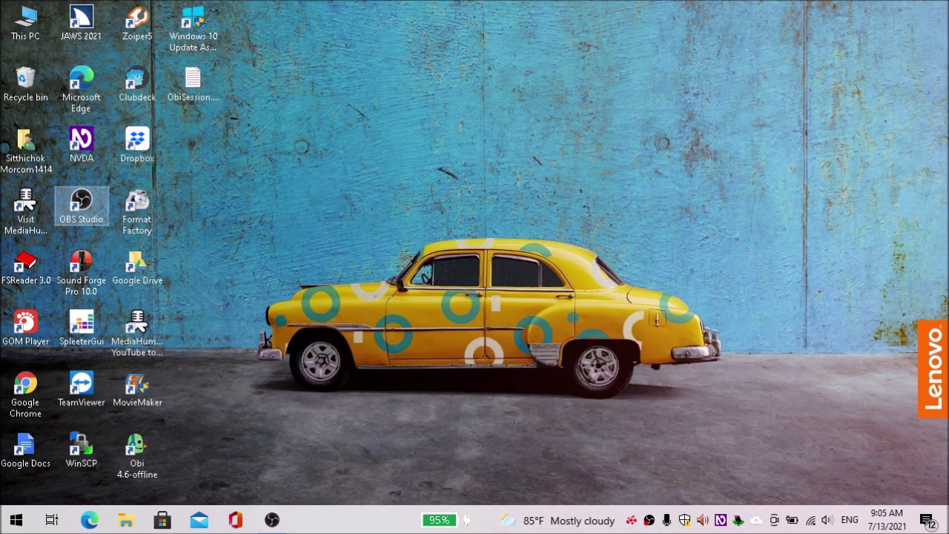
# View the About information of the NVDA screen reader to check its installed version, and close it.
pyautogui.press('Insert+n')
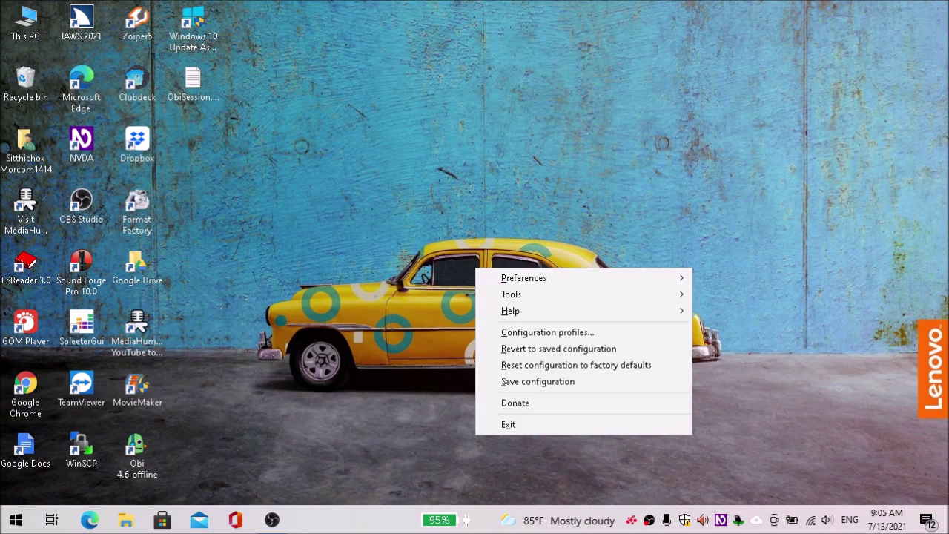
pyautogui.press('Down')
pyautogui.press('Down')
pyautogui.press('Down')
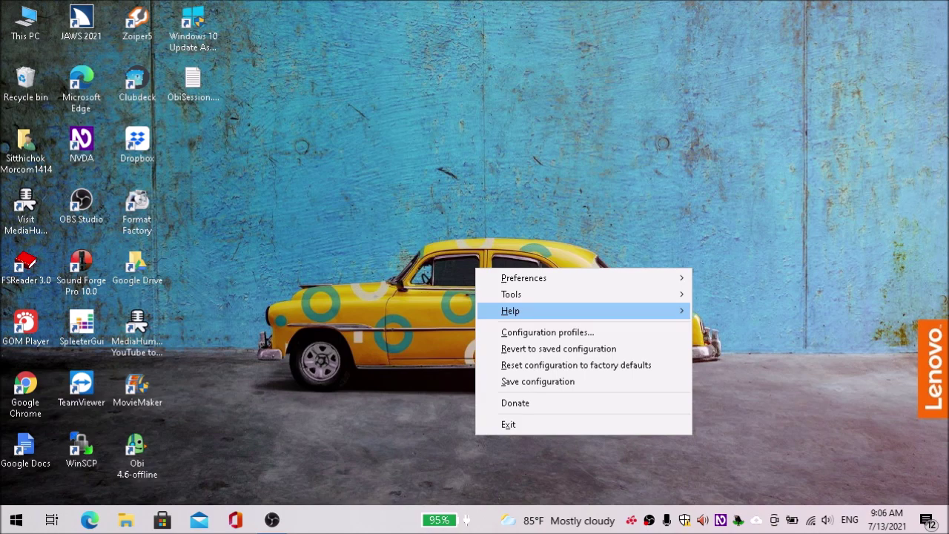
pyautogui.press('Right')
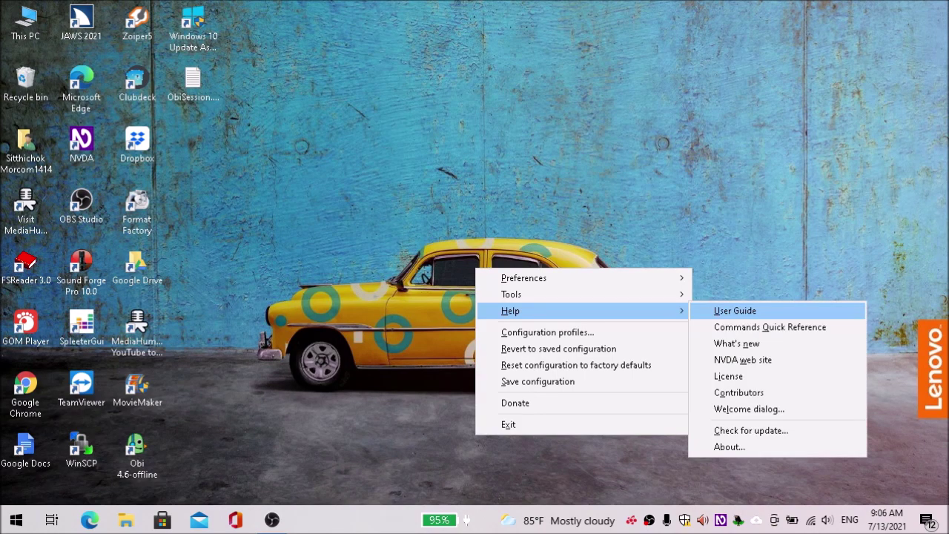
pyautogui.press('Up')
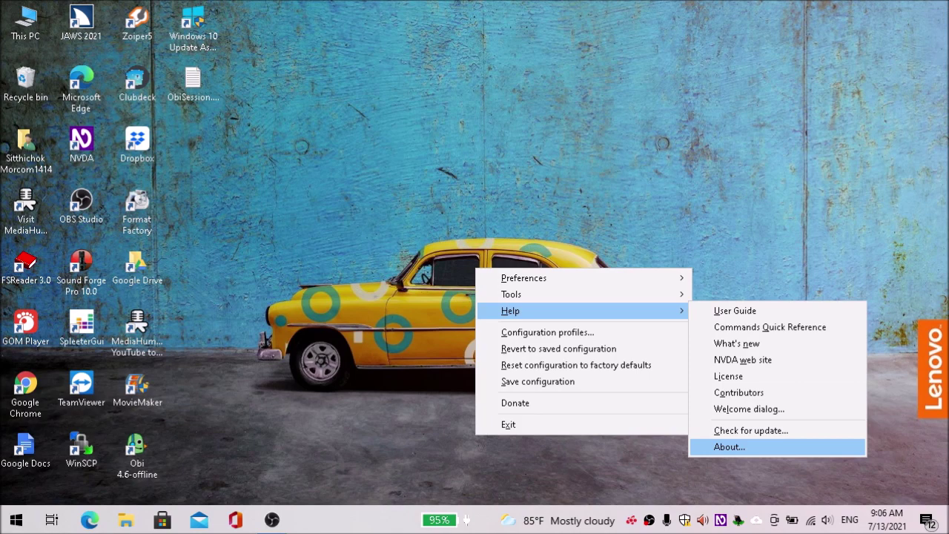
pyautogui.press('Return')
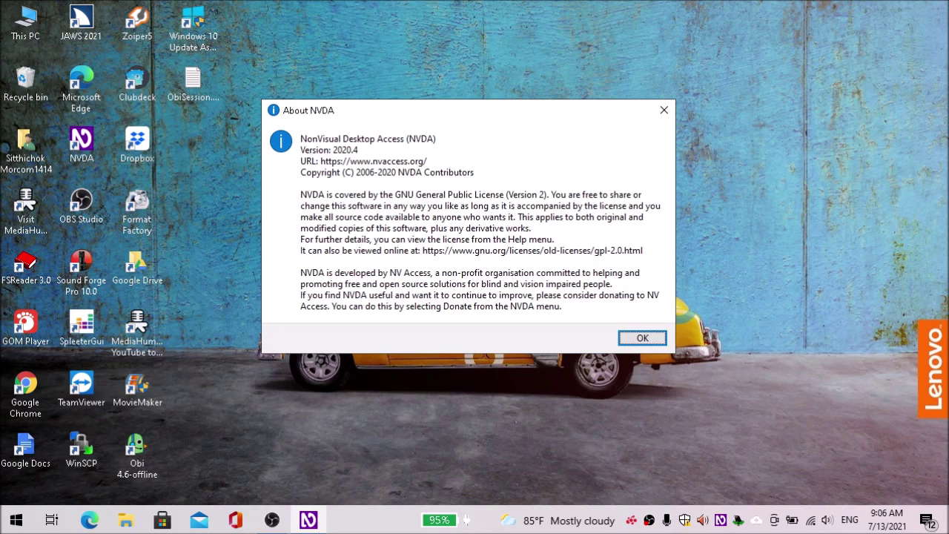
pyautogui.press('Return')
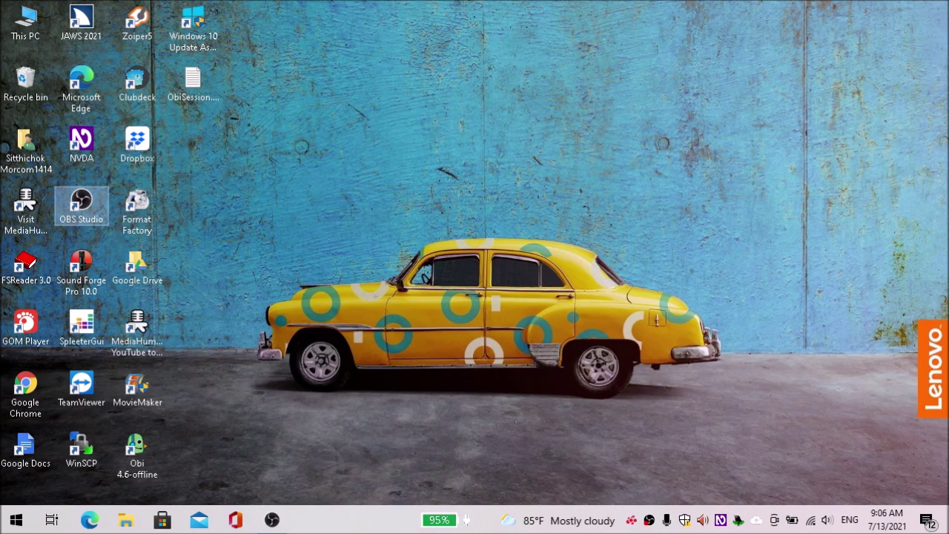
# Look through the speech synthesizers available in NVDA and close the synthesizer selection.
pyautogui.press('ctrl+Insert+s')
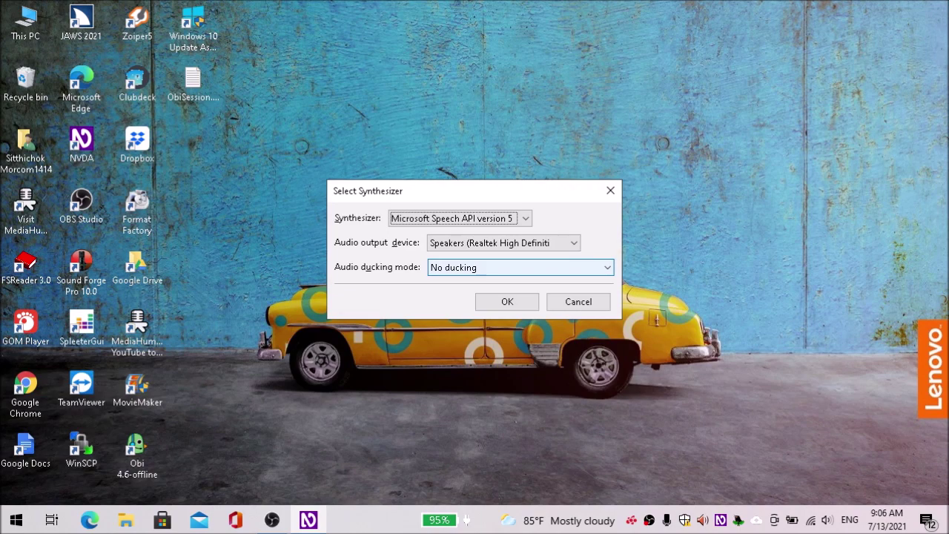
pyautogui.press('Up')
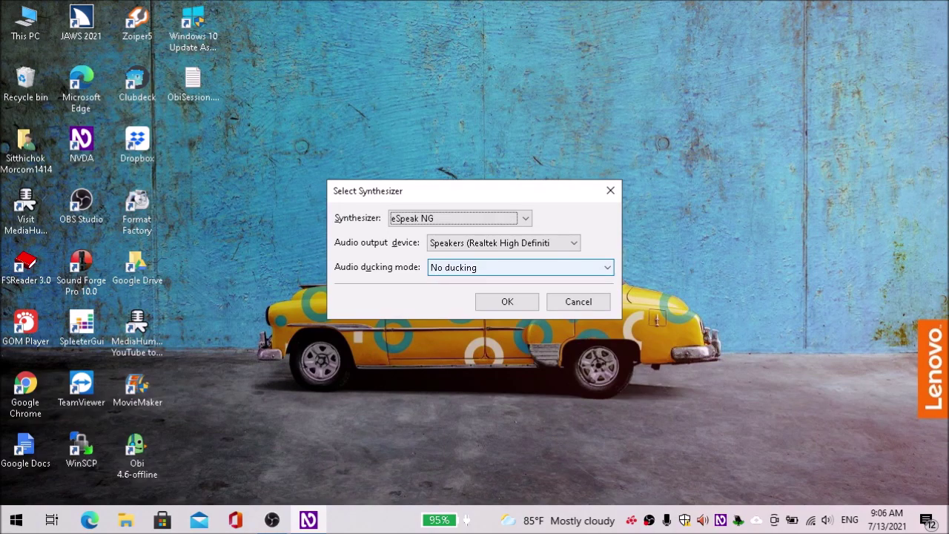
pyautogui.press('Down')
pyautogui.press('Down')
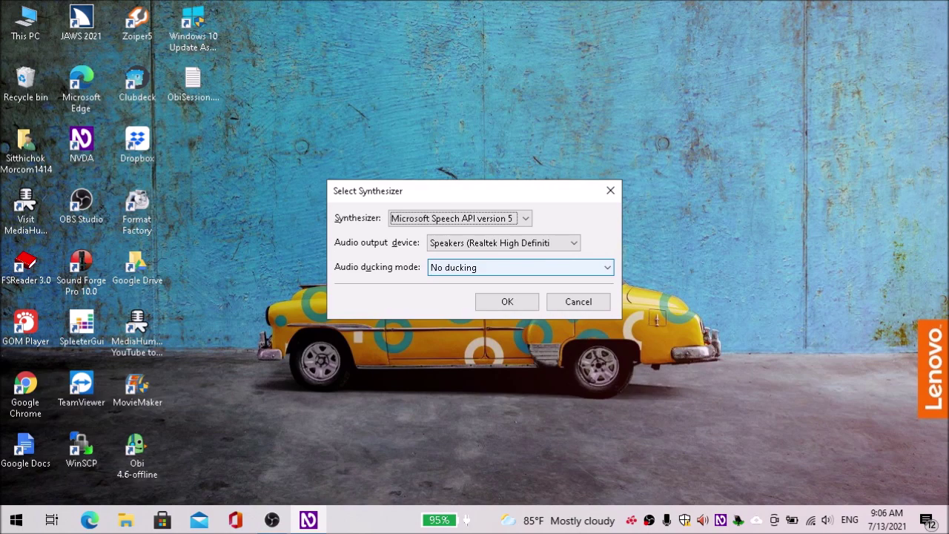
pyautogui.press('Down')
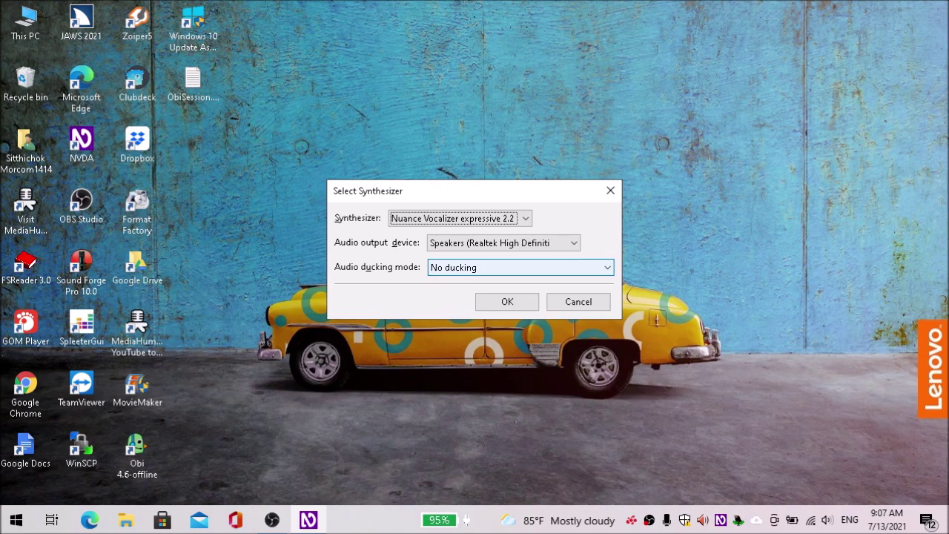
pyautogui.press('Down')
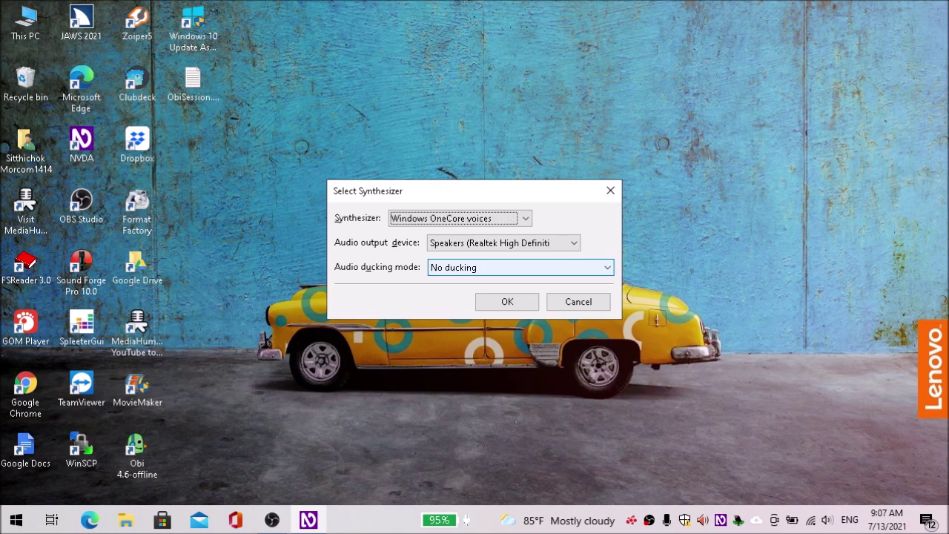
pyautogui.press('Down')
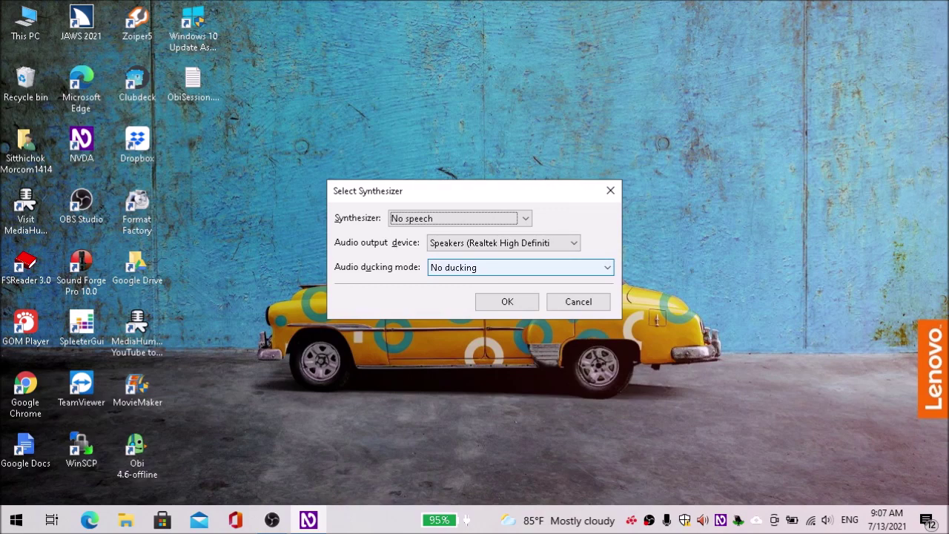
pyautogui.press('Return')
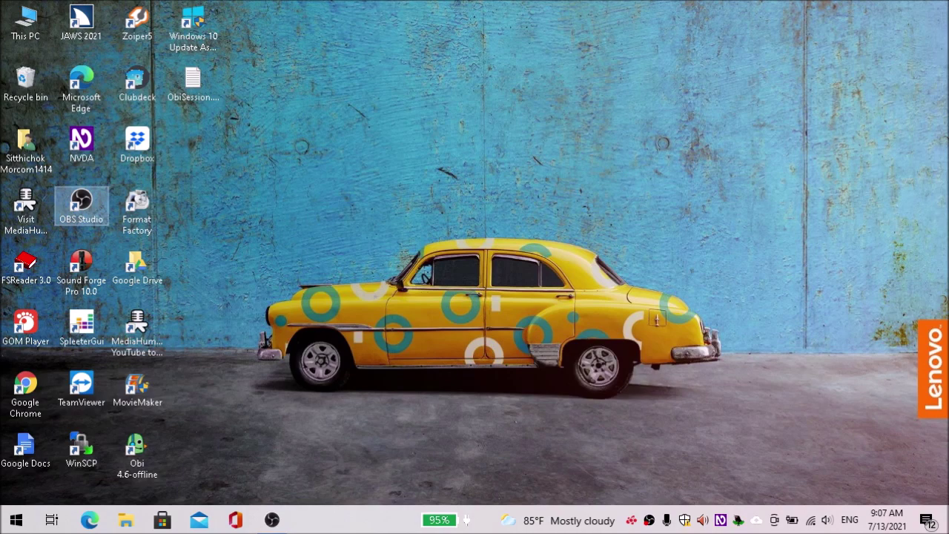
# Check for an available NVDA update.
pyautogui.press('Insert+n')
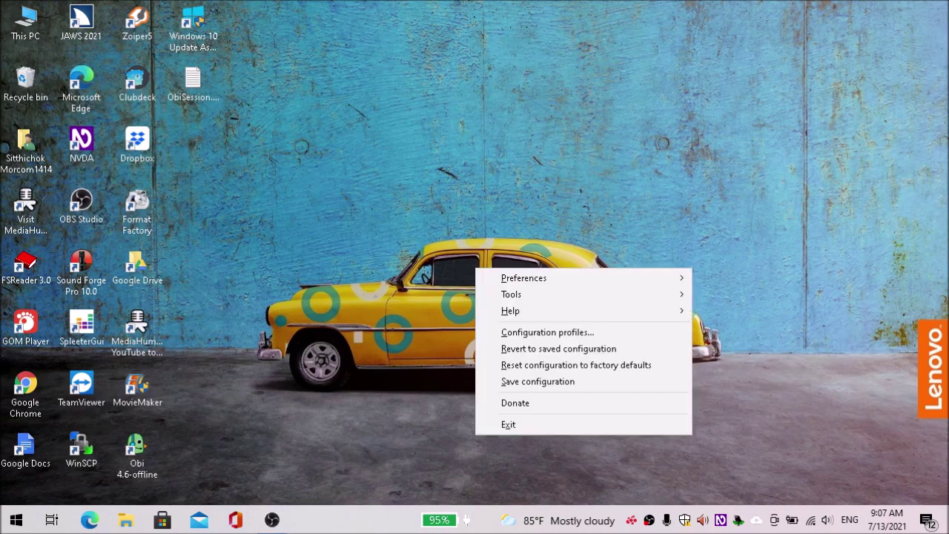
pyautogui.press('Down')
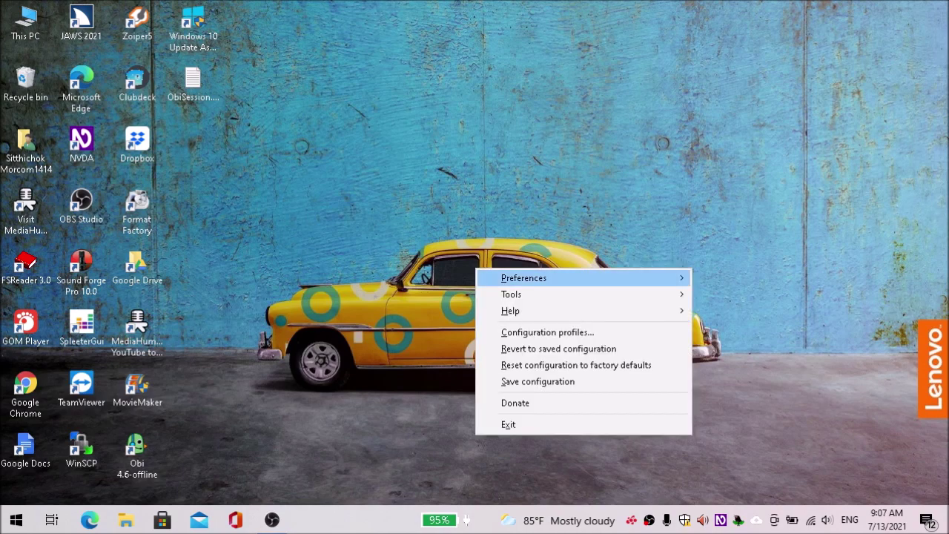
pyautogui.press('Down')
pyautogui.press('Down')
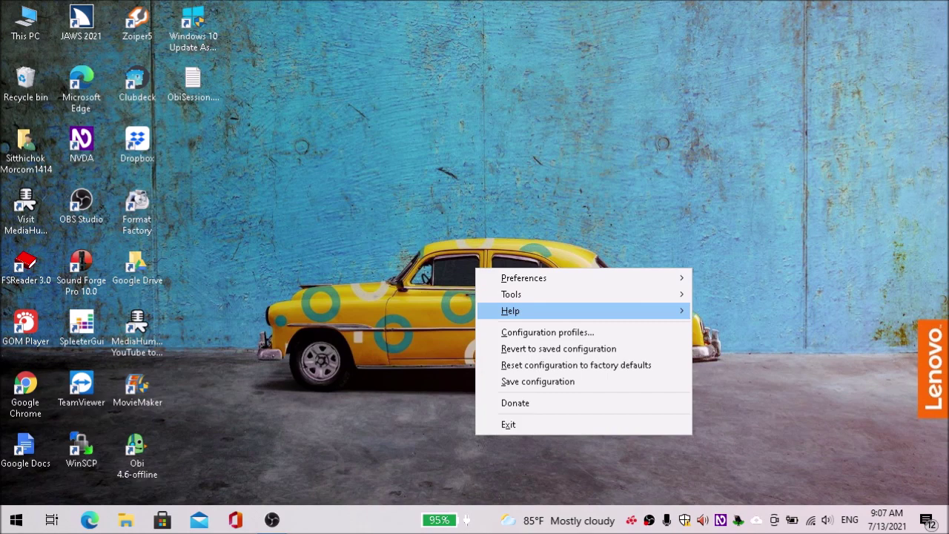
pyautogui.press('Right')
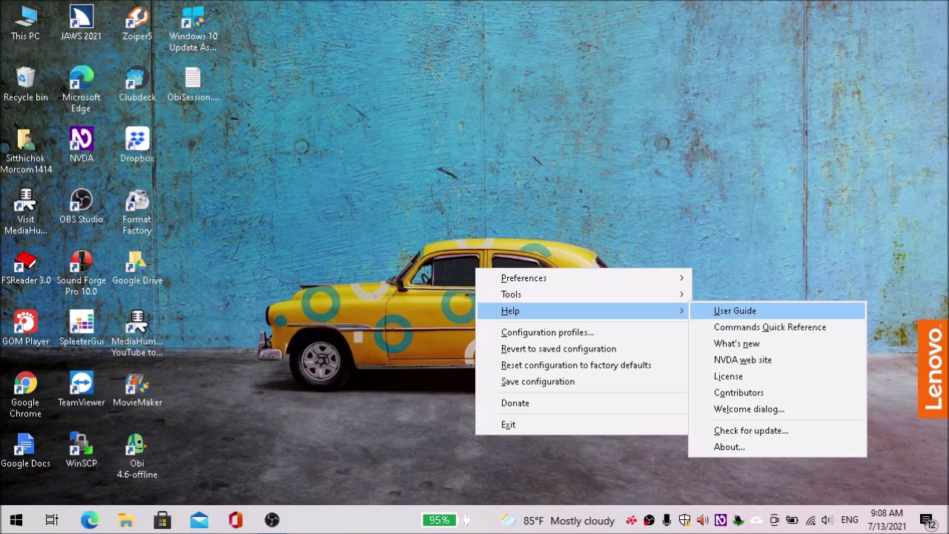
pyautogui.press('Up')
pyautogui.press('Up')
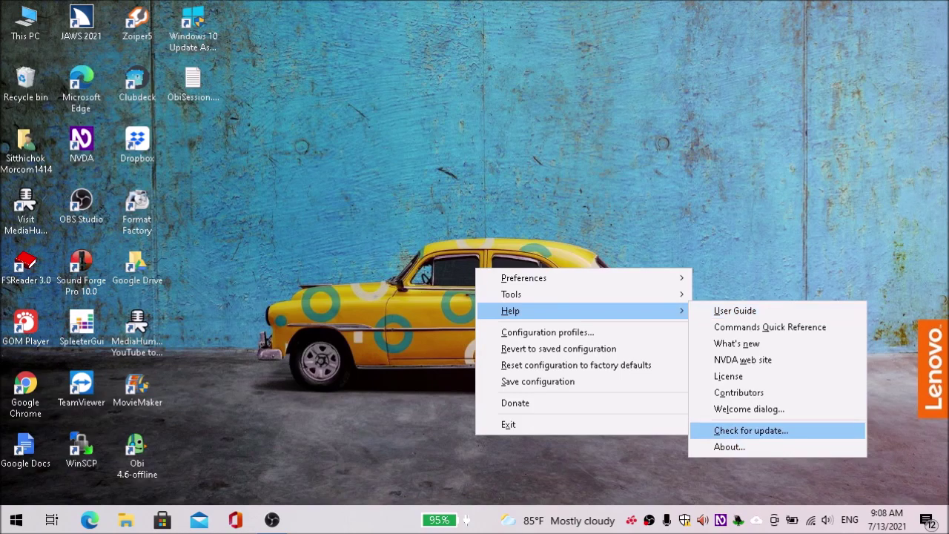
pyautogui.press('Return')
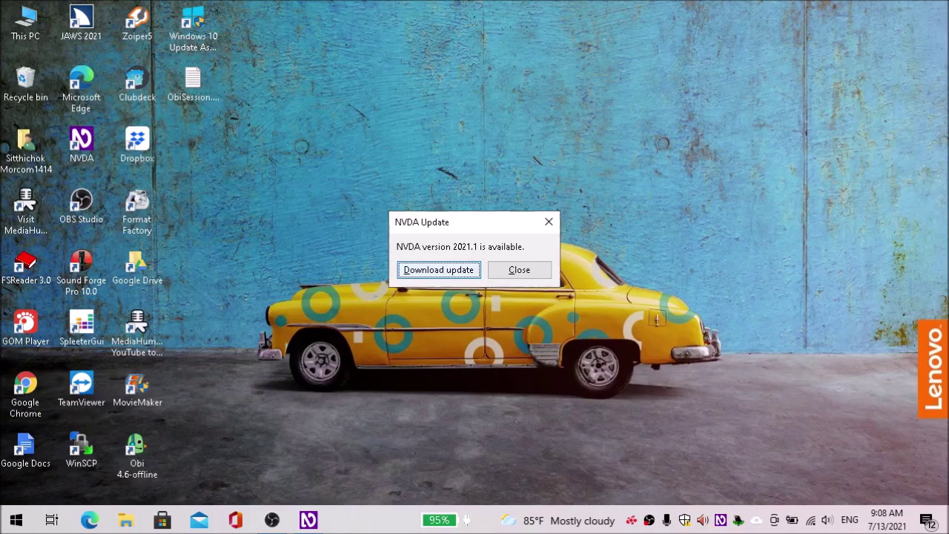
# Download the NVDA 2021.1 update and decline to donate for now.
pyautogui.press('Return')
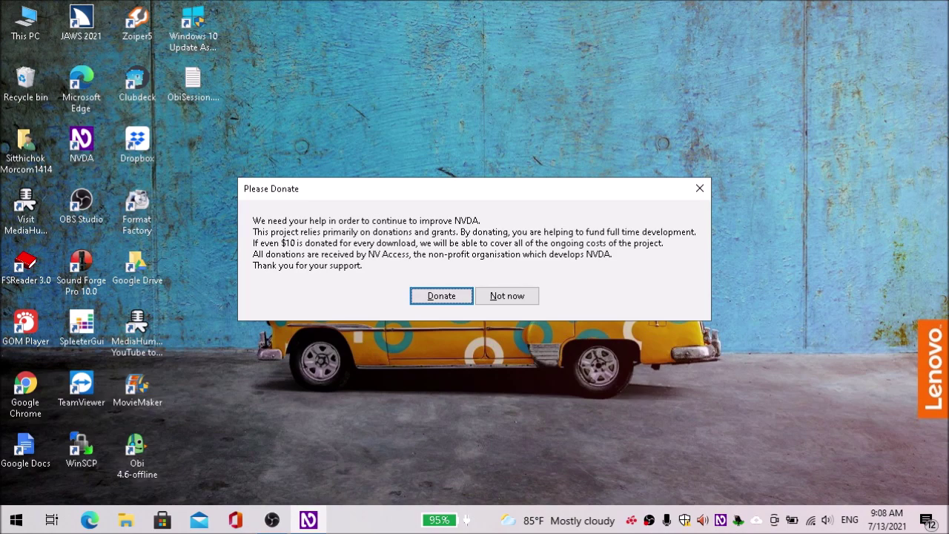
pyautogui.press('Tab')
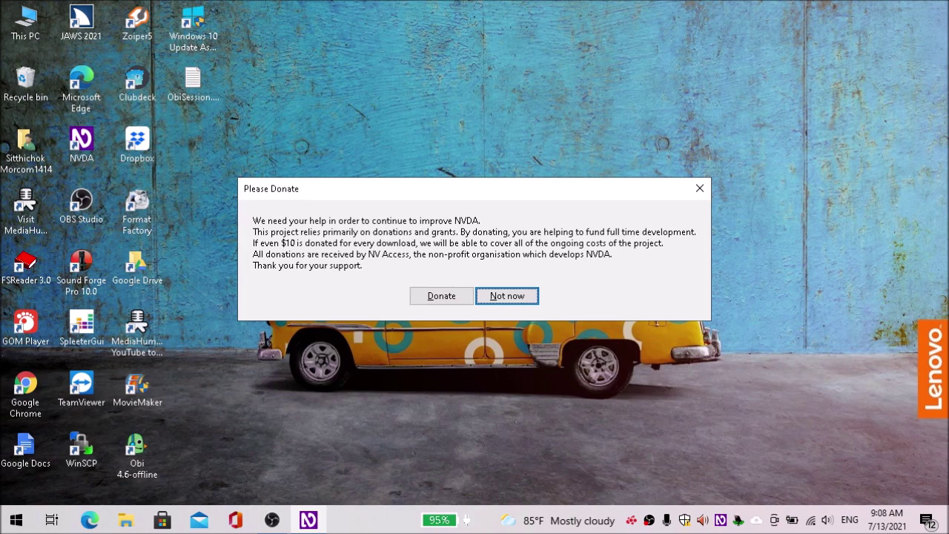
pyautogui.press('Return')
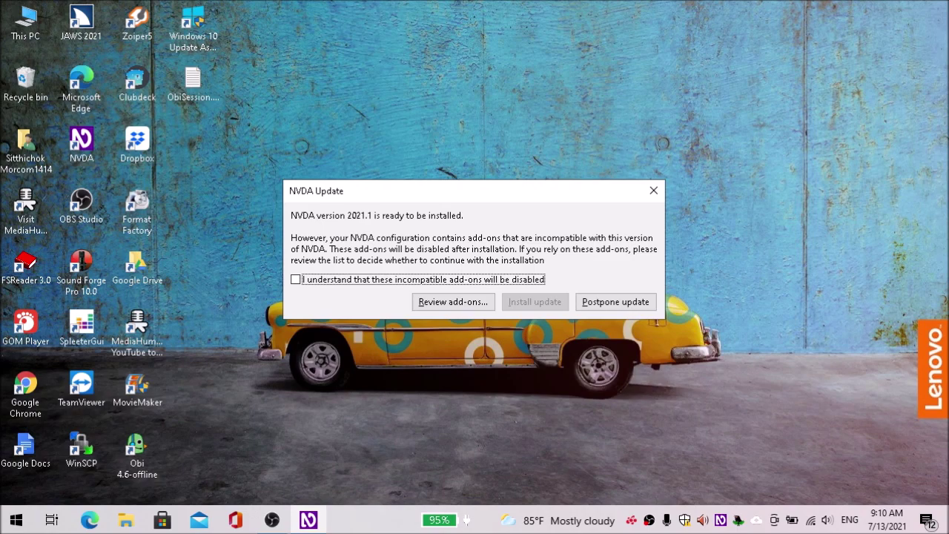
pyautogui.hotkey('alt', 'Tab')
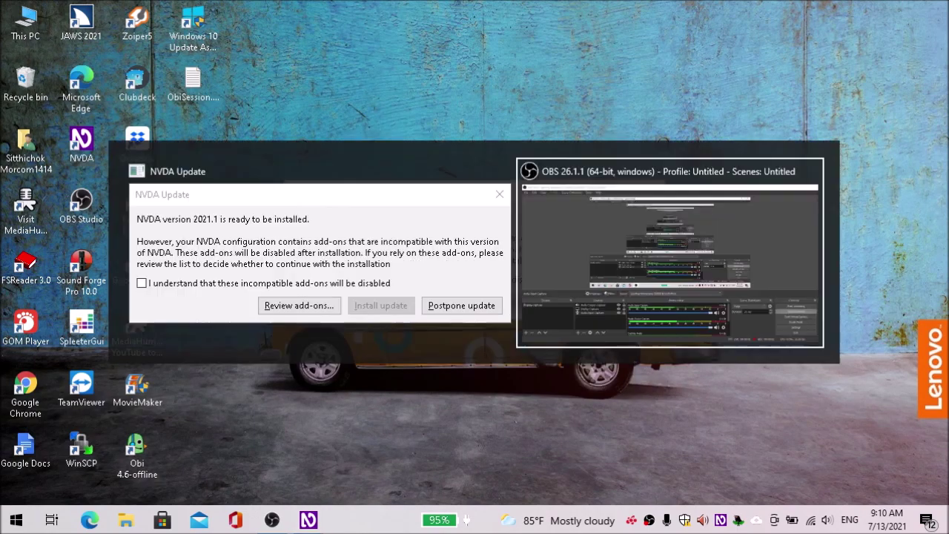
pyautogui.hotkey('alt', 'Tab')
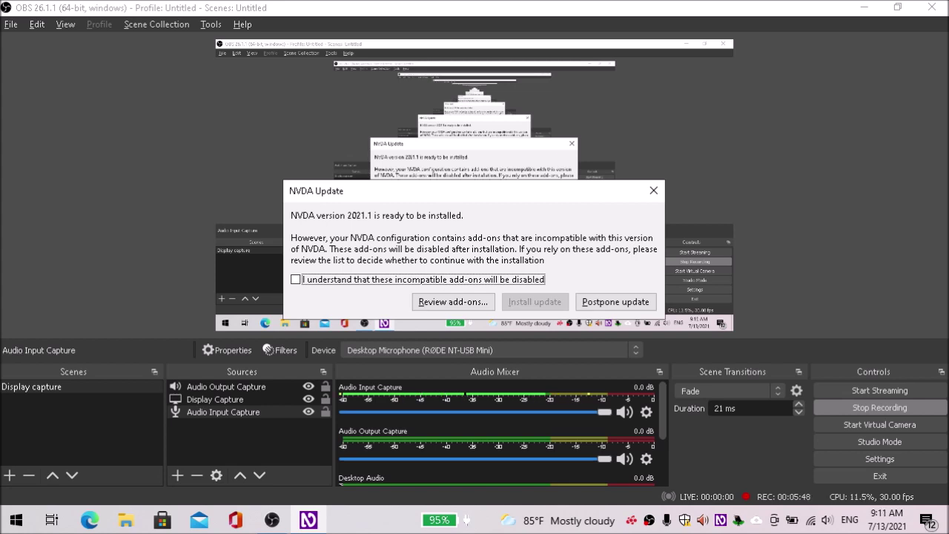
pyautogui.press('Tab')
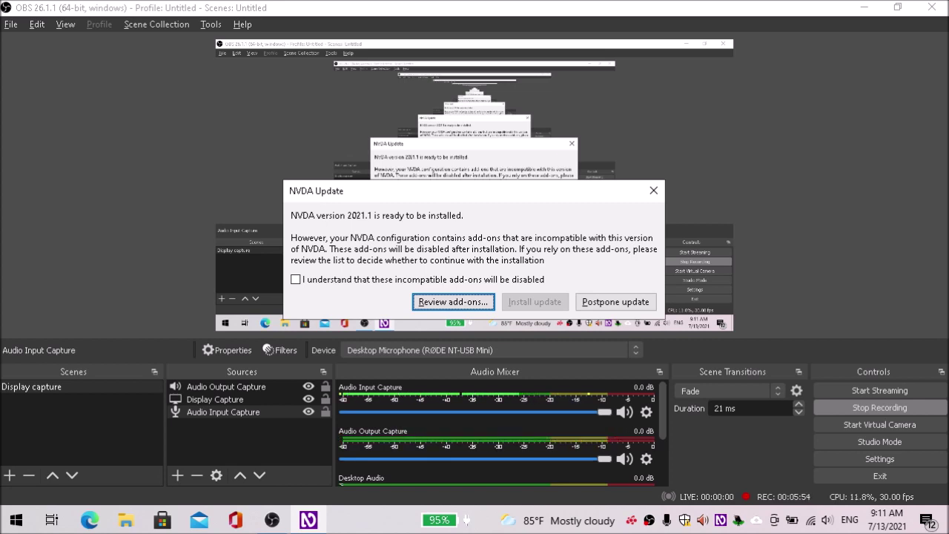
pyautogui.press('Tab')
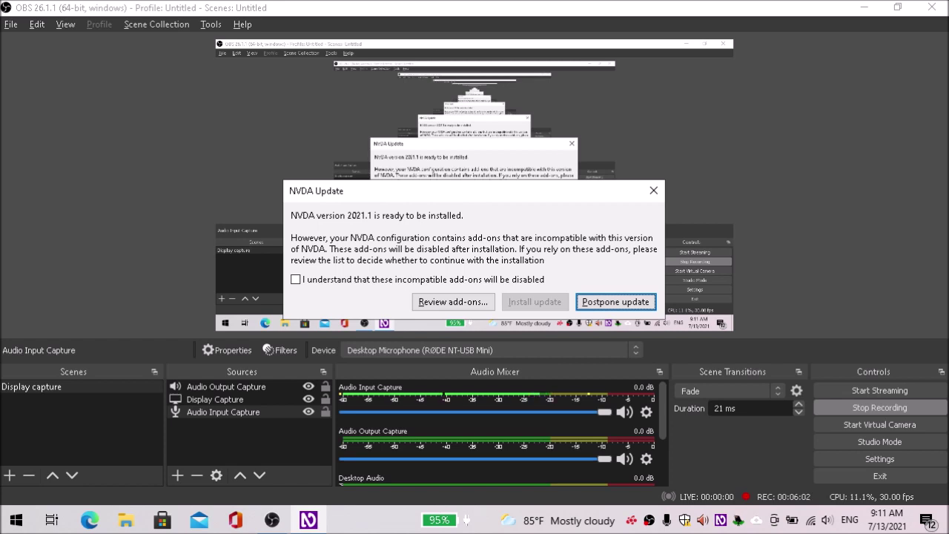
pyautogui.press('Tab')
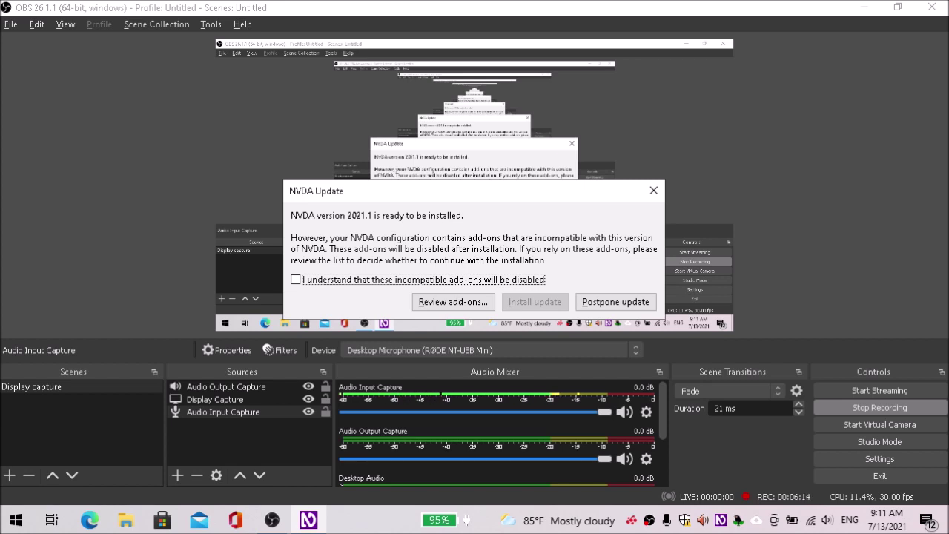
# Acknowledge that the incompatible add-ons will be disabled and install the NVDA 2021.1 update.
pyautogui.press('space')
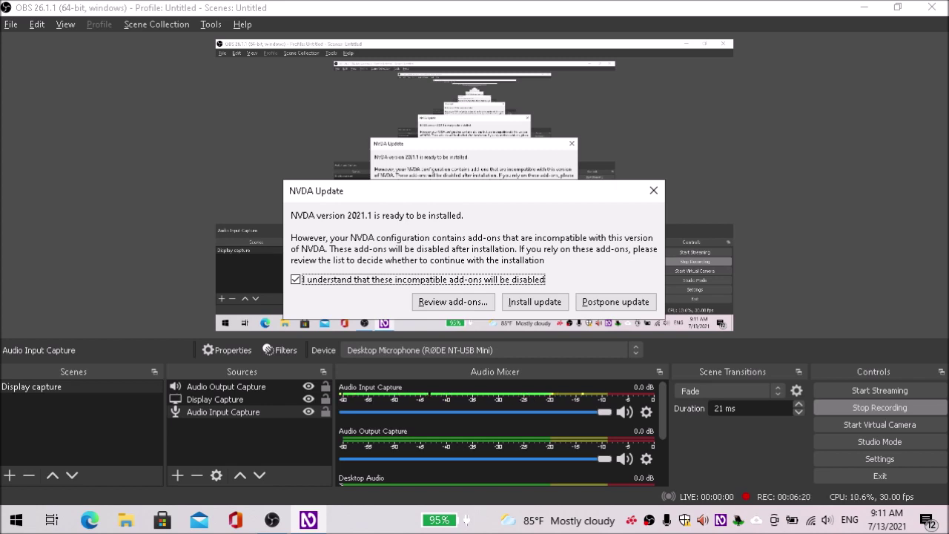
pyautogui.press('Tab')
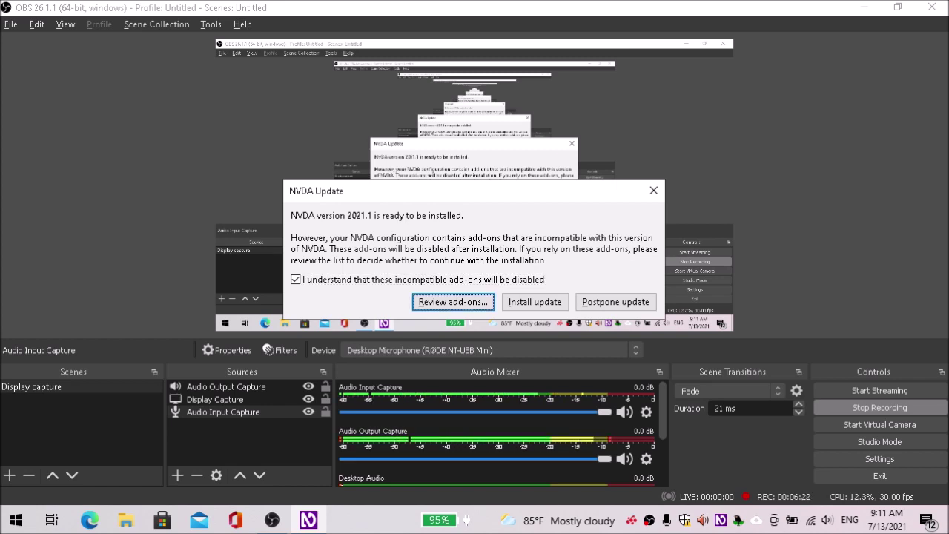
pyautogui.press('Tab')
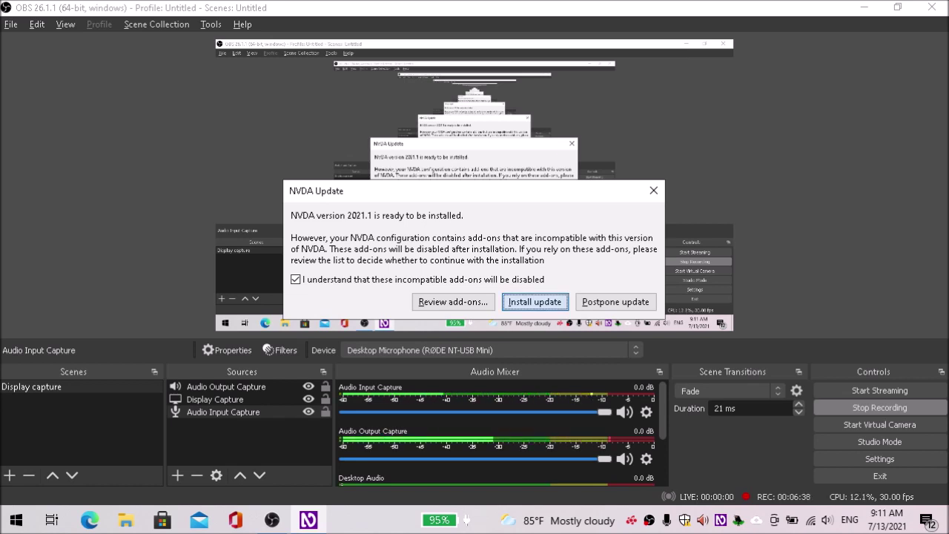
pyautogui.press('Return')
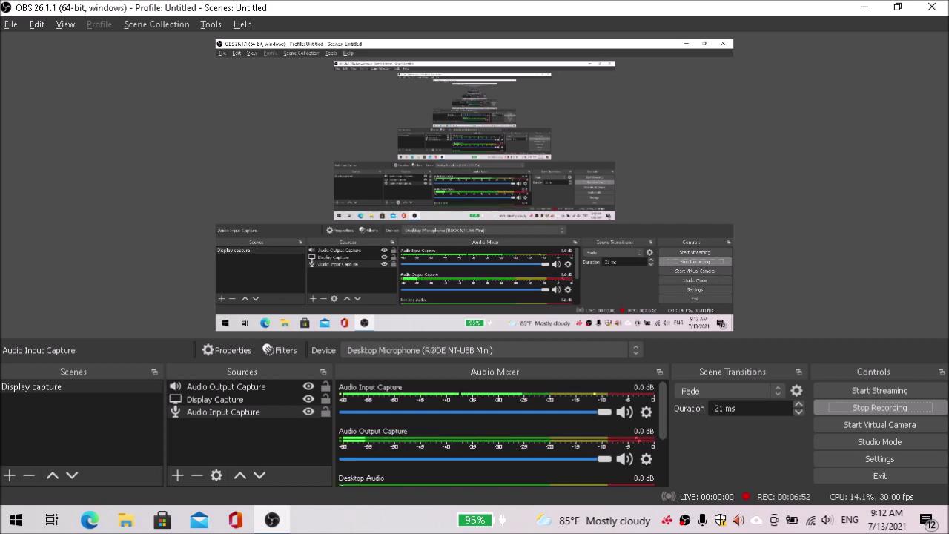
# Show the desktop and select the OBS Studio shortcut.
pyautogui.press('super+d')
pyautogui.press('o')
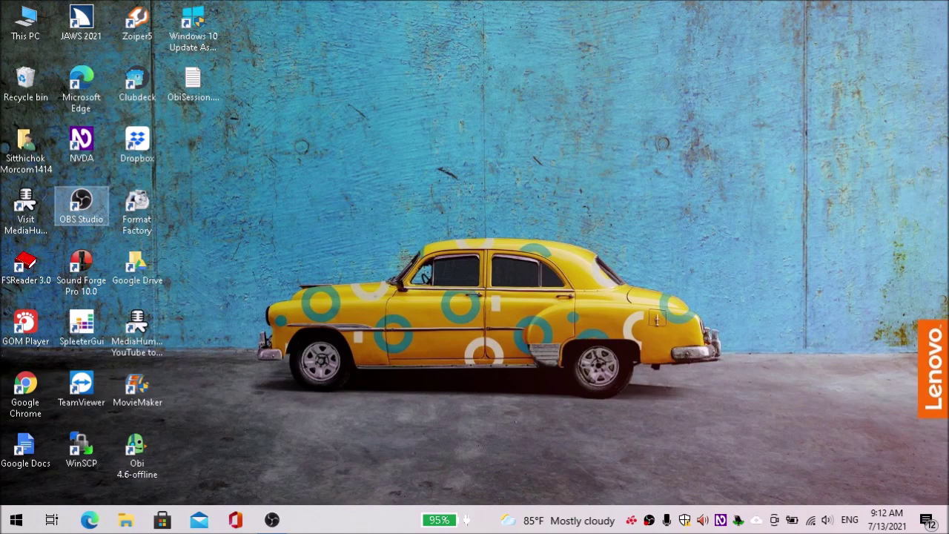
pyautogui.hotkey('alt', 'Tab')
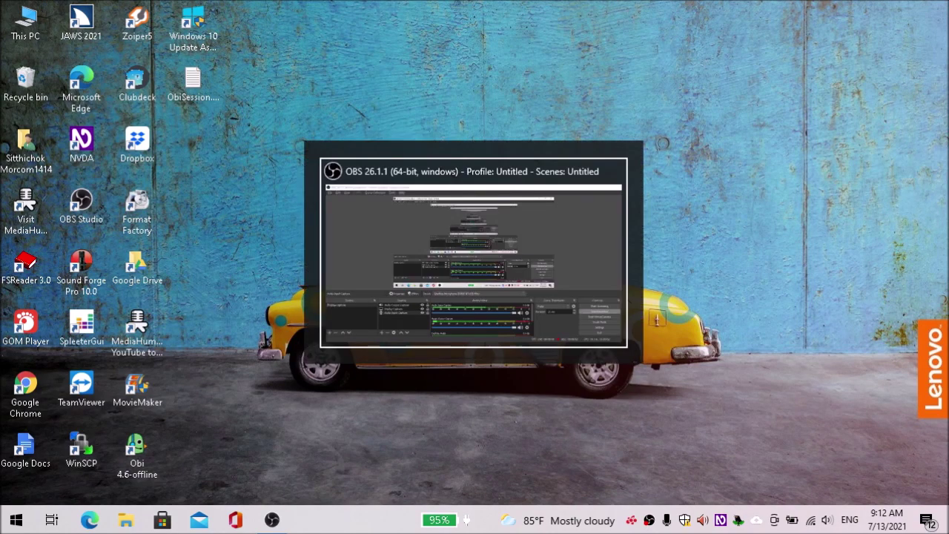
pyautogui.hotkey('alt', 'Tab')
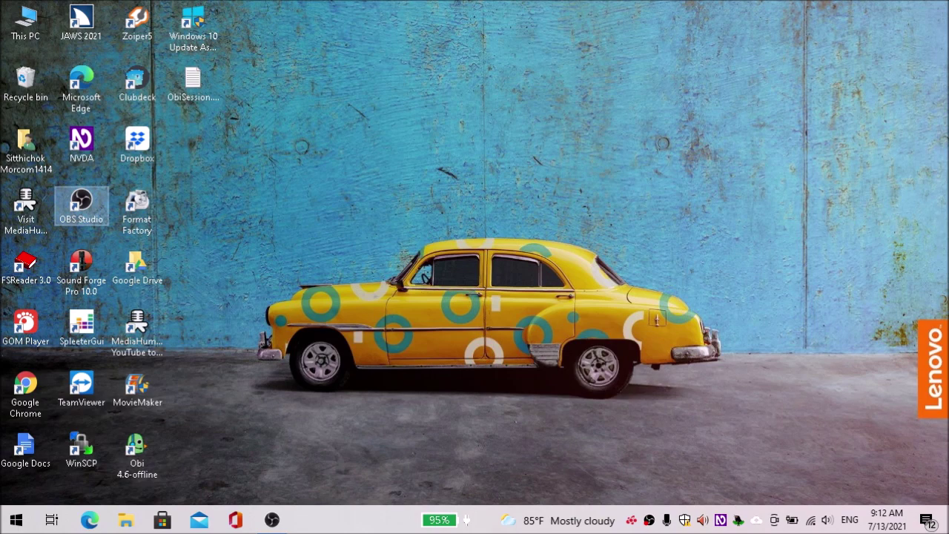
# View the About information for NVDA to check the installed version, and close it.
pyautogui.press('Insert+n')
pyautogui.press('Down')
pyautogui.press('Down')
pyautogui.press('Down')
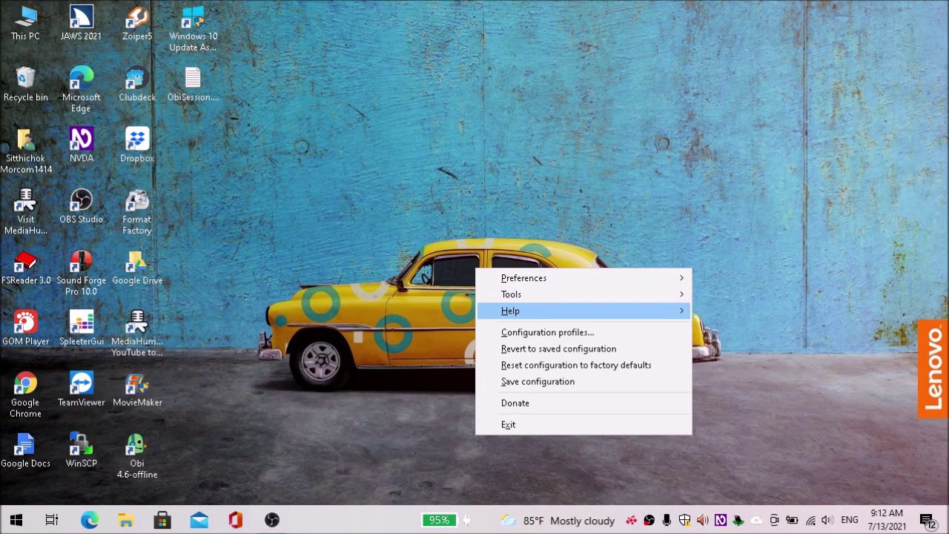
pyautogui.press('Right')
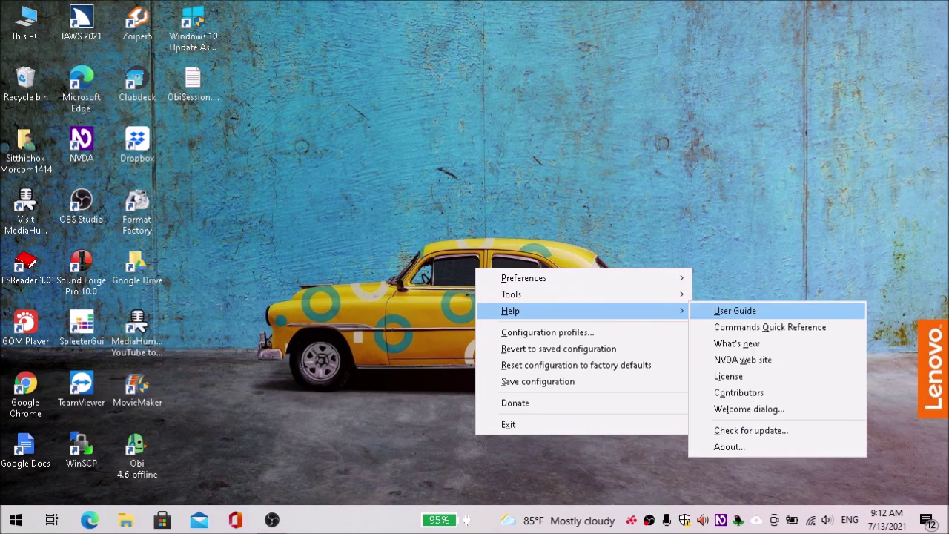
pyautogui.press('Up')
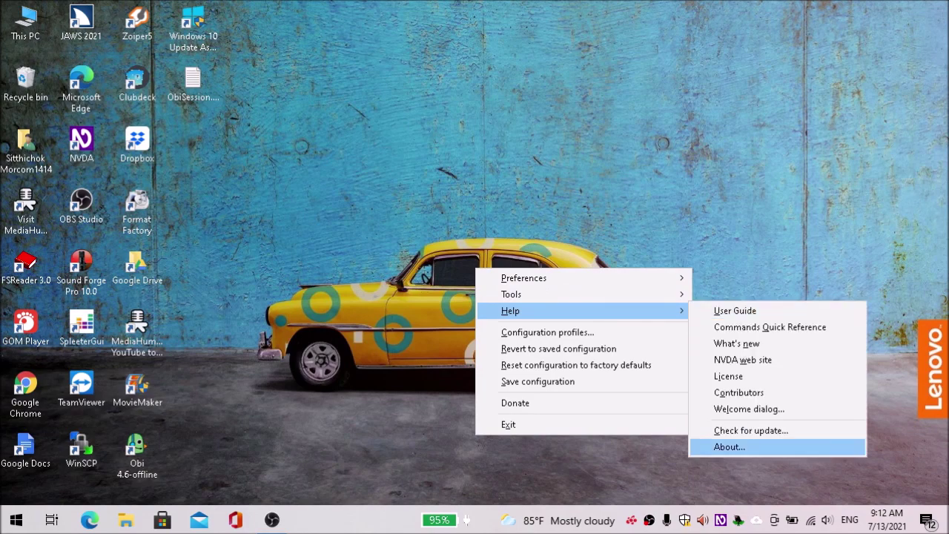
pyautogui.press('Return')
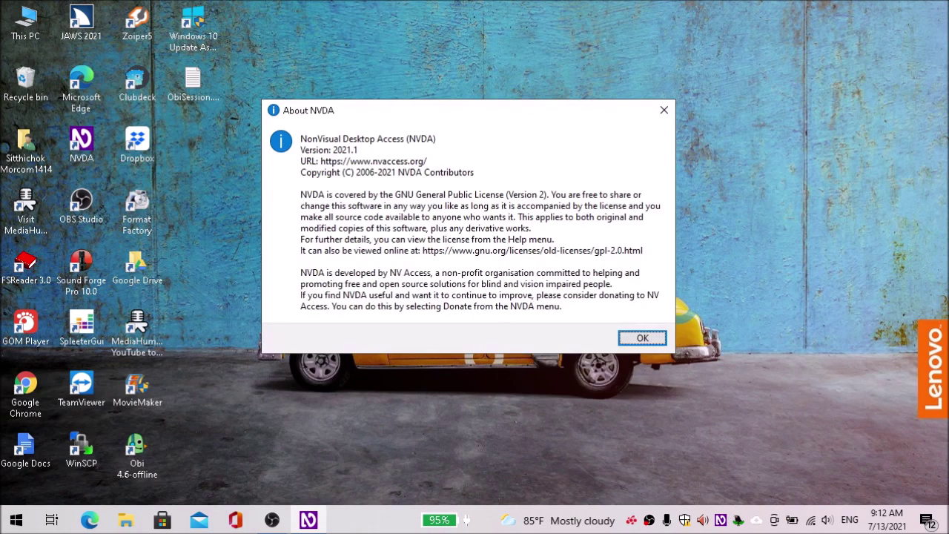
pyautogui.press('Return')
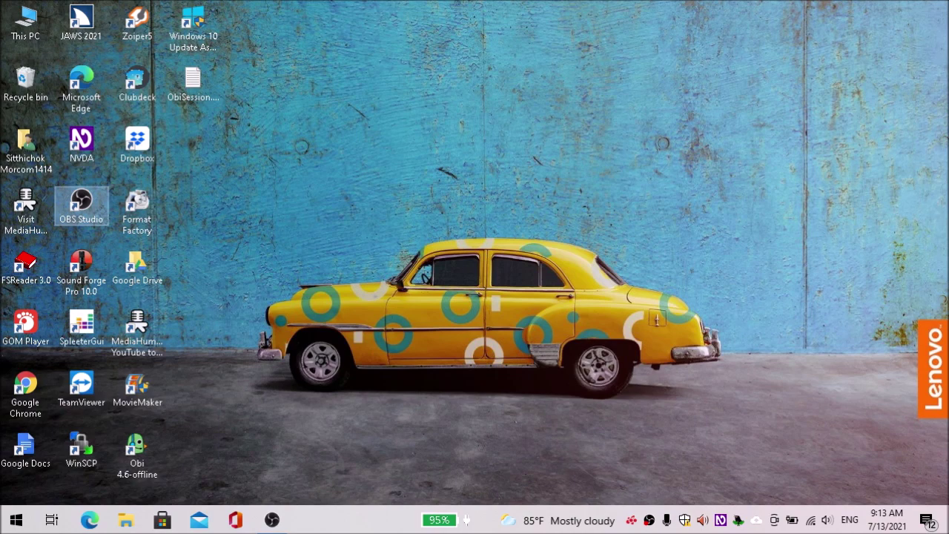
# Switch the NVDA speech synthesizer to eSpeak NG and select the This PC desktop icon.
pyautogui.press('ctrl+Insert+s')
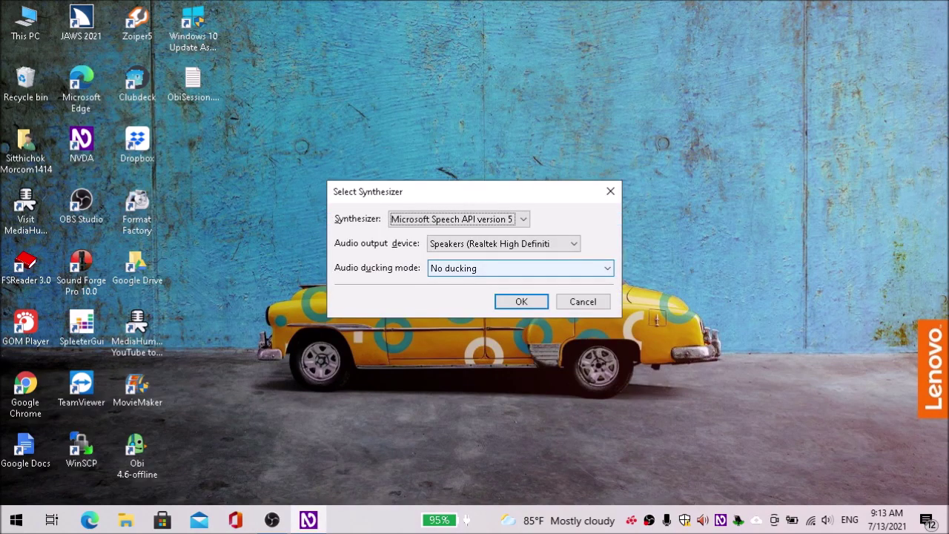
pyautogui.press('Up')
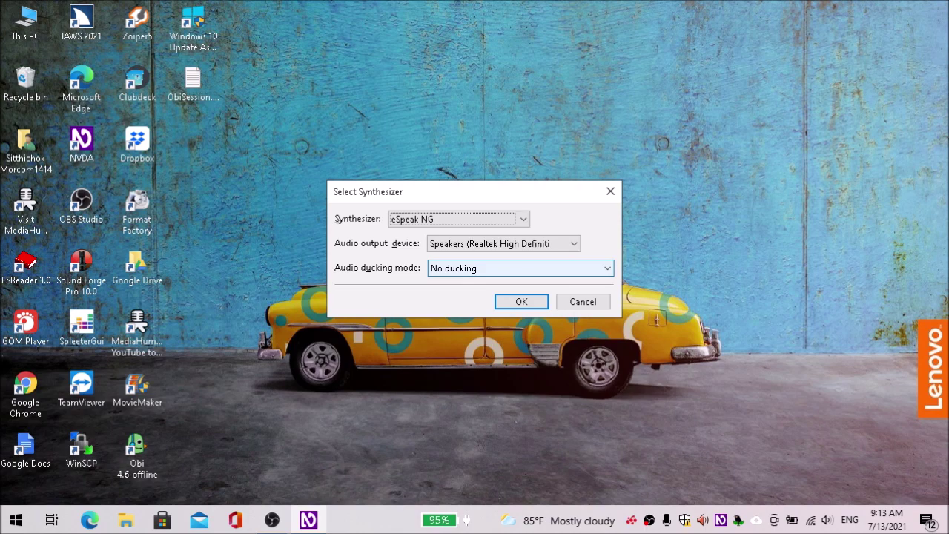
pyautogui.press('Return')
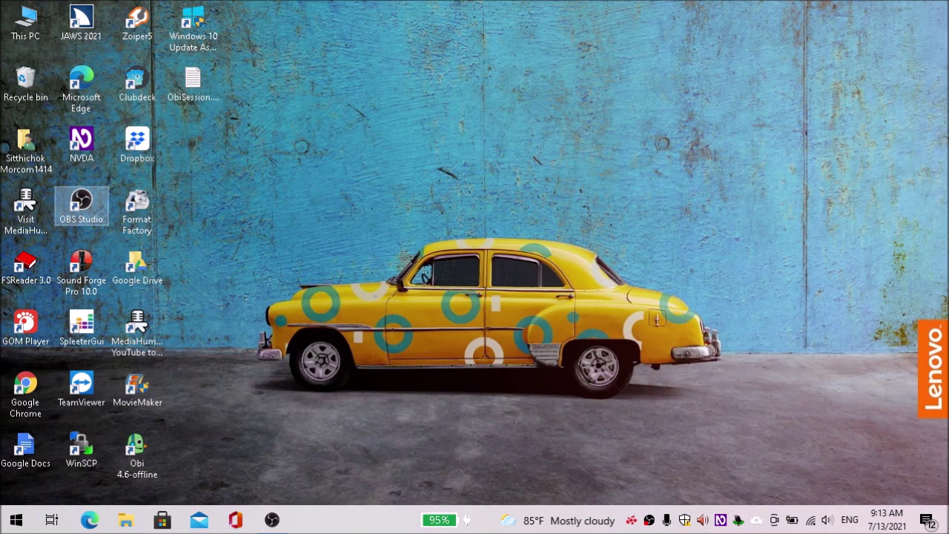
pyautogui.click(26, 22)
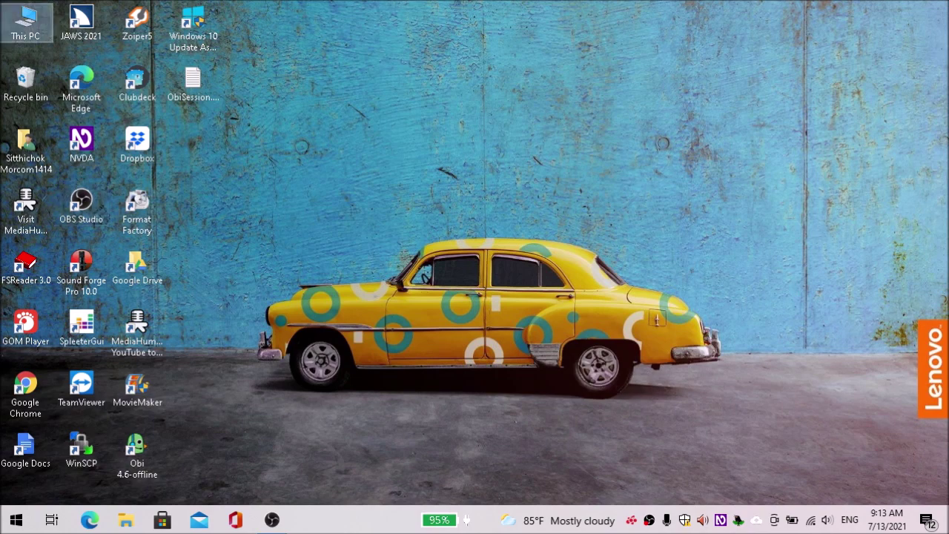
# Set NVDA's speech synthesizer to Windows OneCore voices and apply the change.
pyautogui.press('ctrl+Insert+s')
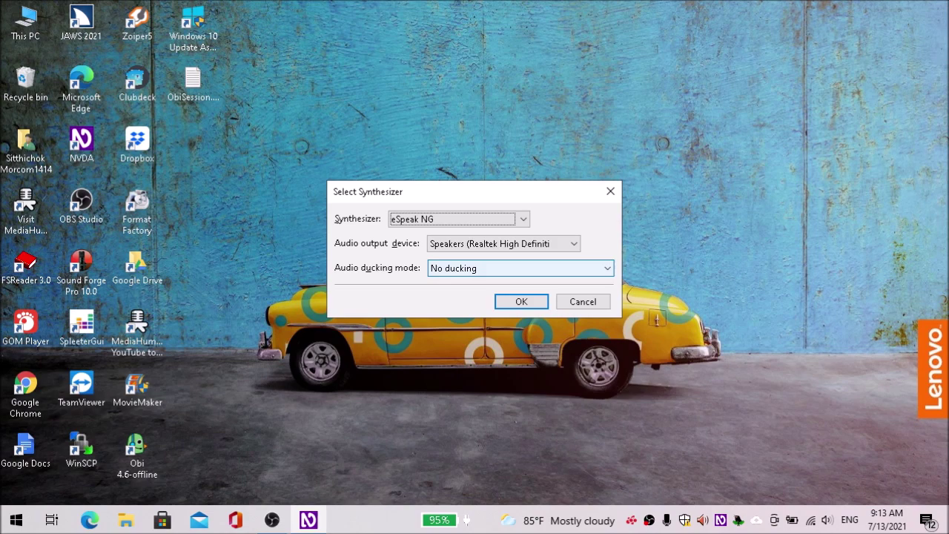
pyautogui.press('Down')
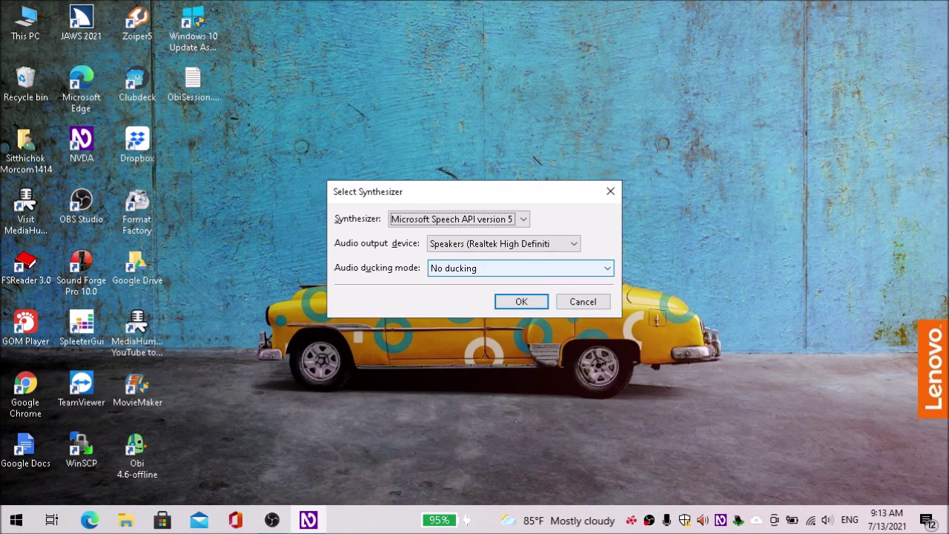
pyautogui.press('Down')
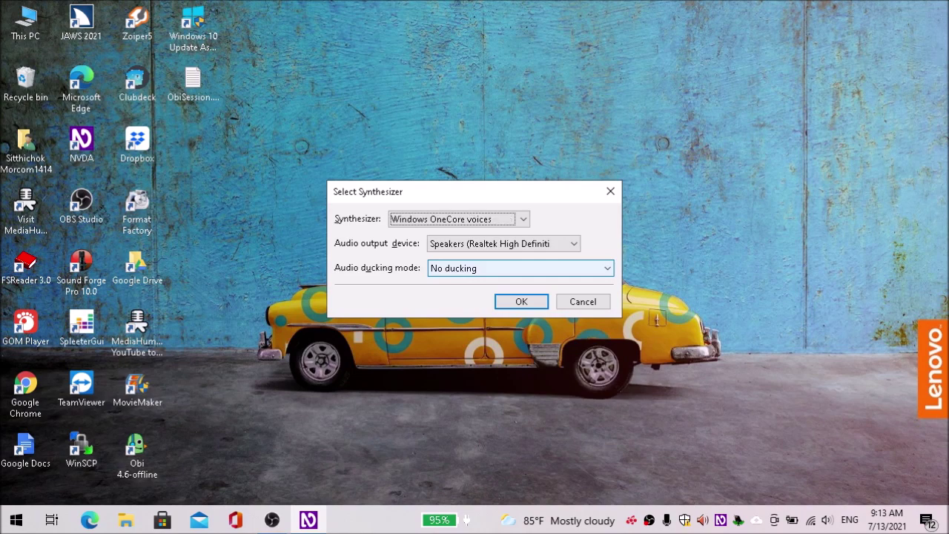
pyautogui.press('Return')
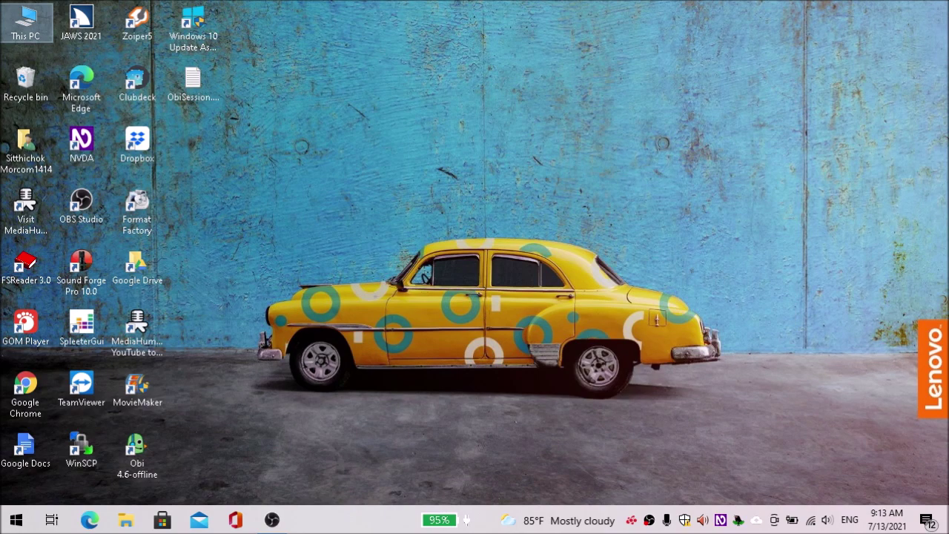
# Reopen the synthesizer selection, go through the available synthesizers and choose eSpeak NG.
pyautogui.press('ctrl+Insert+s')
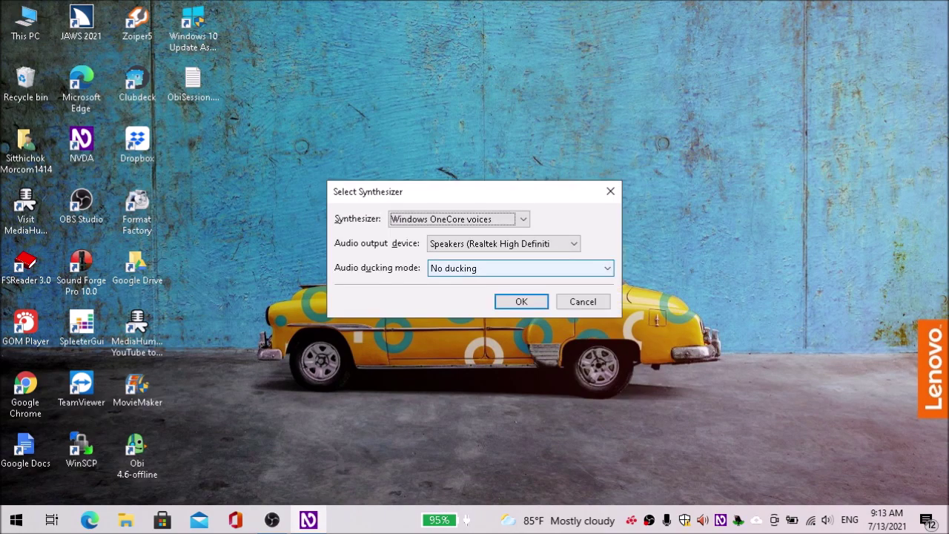
pyautogui.press('Up')
pyautogui.press('Down')
pyautogui.press('Up')
pyautogui.press('Up')
pyautogui.press('Up')
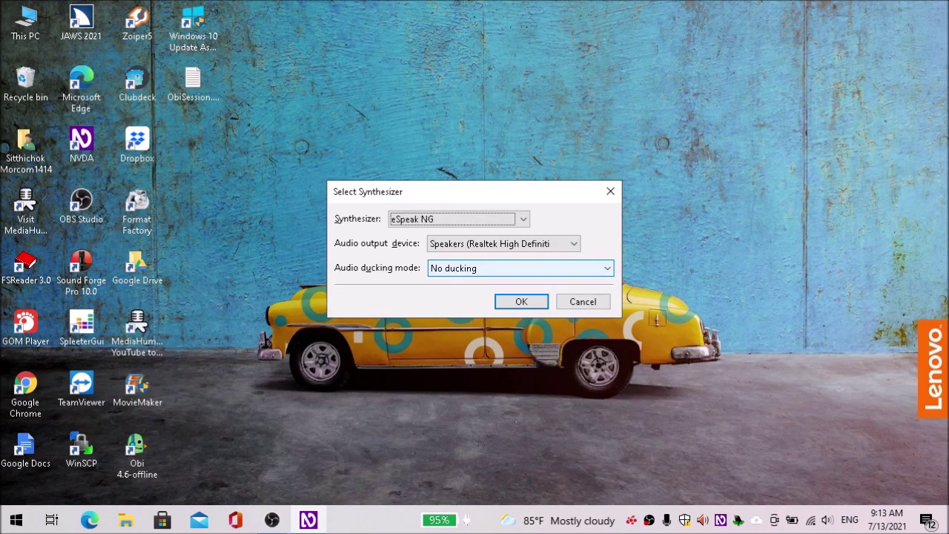